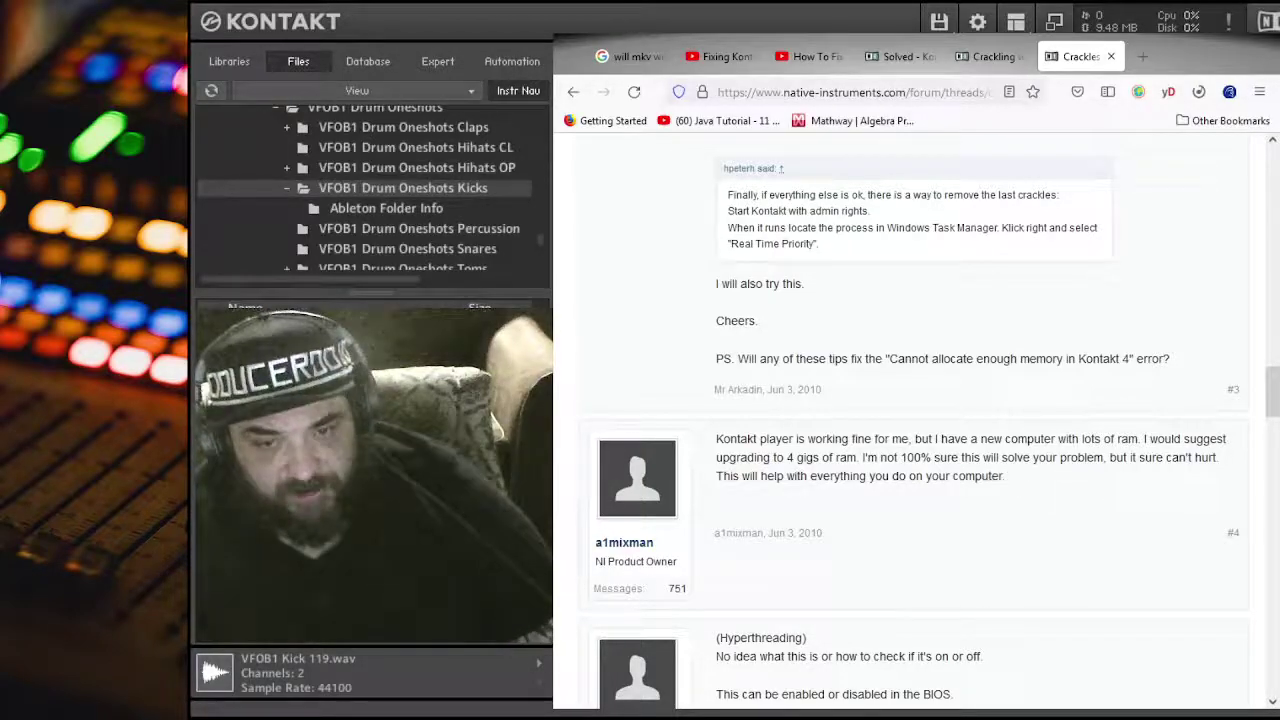
# Step: Scroll back up to the thread's opening post describing audio pops in Kontakt Player
pyautogui.moveTo(1272, 390); pyautogui.dragTo(1240, 213)
pyautogui.scroll(-3, 1240, 213)
pyautogui.scroll(3, 1240, 213)
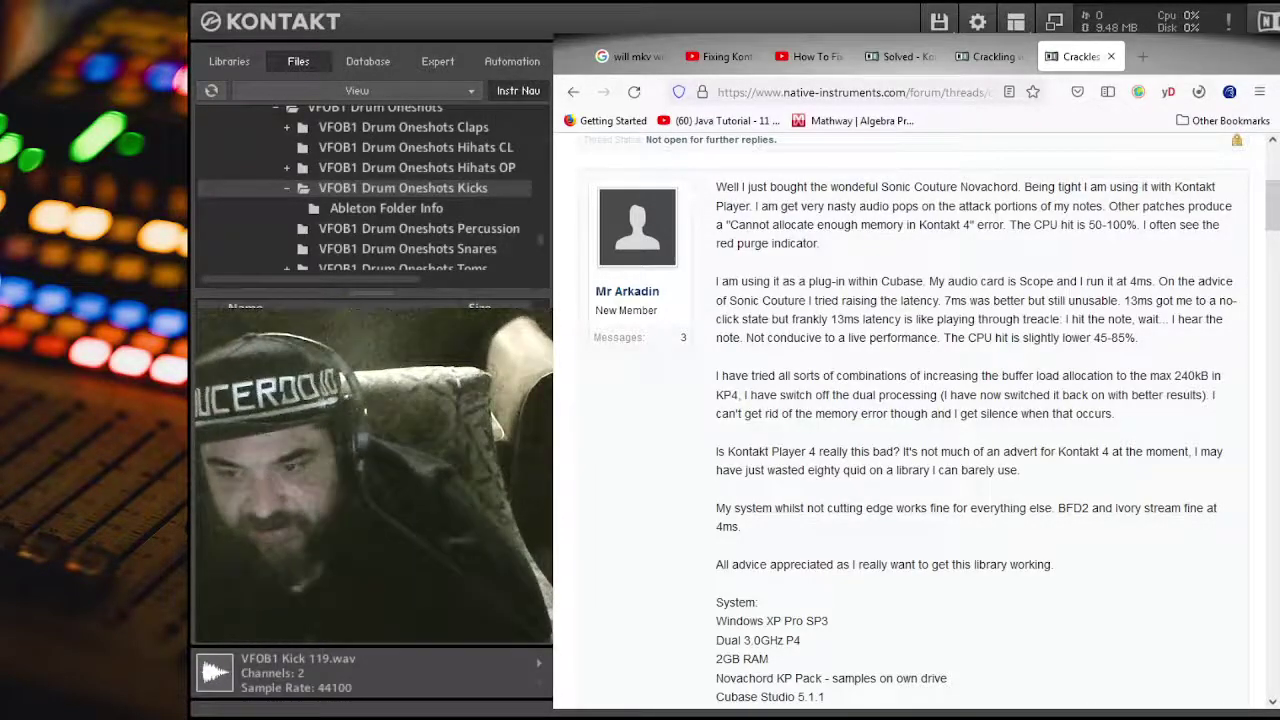
# Step: Back in Kontakt, expand Insert Effects and delete the Chorus send effect
pyautogui.hotkey('alt', 'Tab')
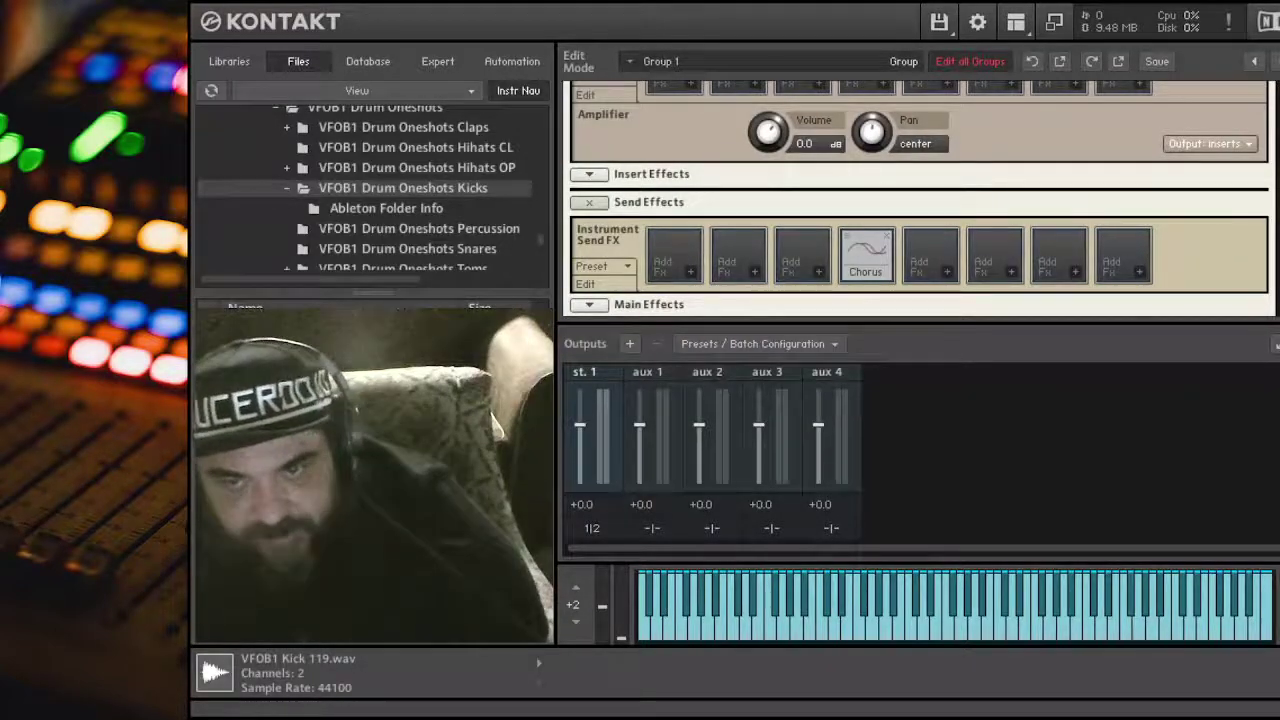
pyautogui.scroll(-1, 1049, 309)
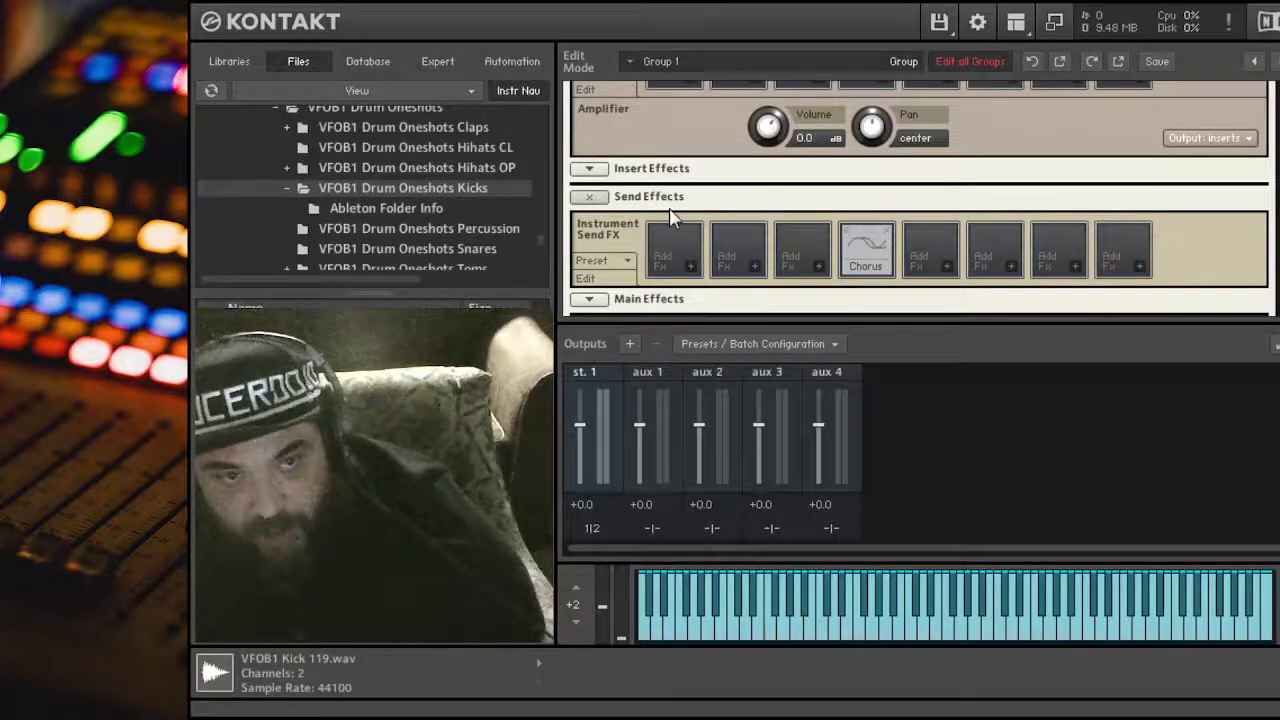
pyautogui.click(589, 168)
pyautogui.scroll(-3, 1060, 250)
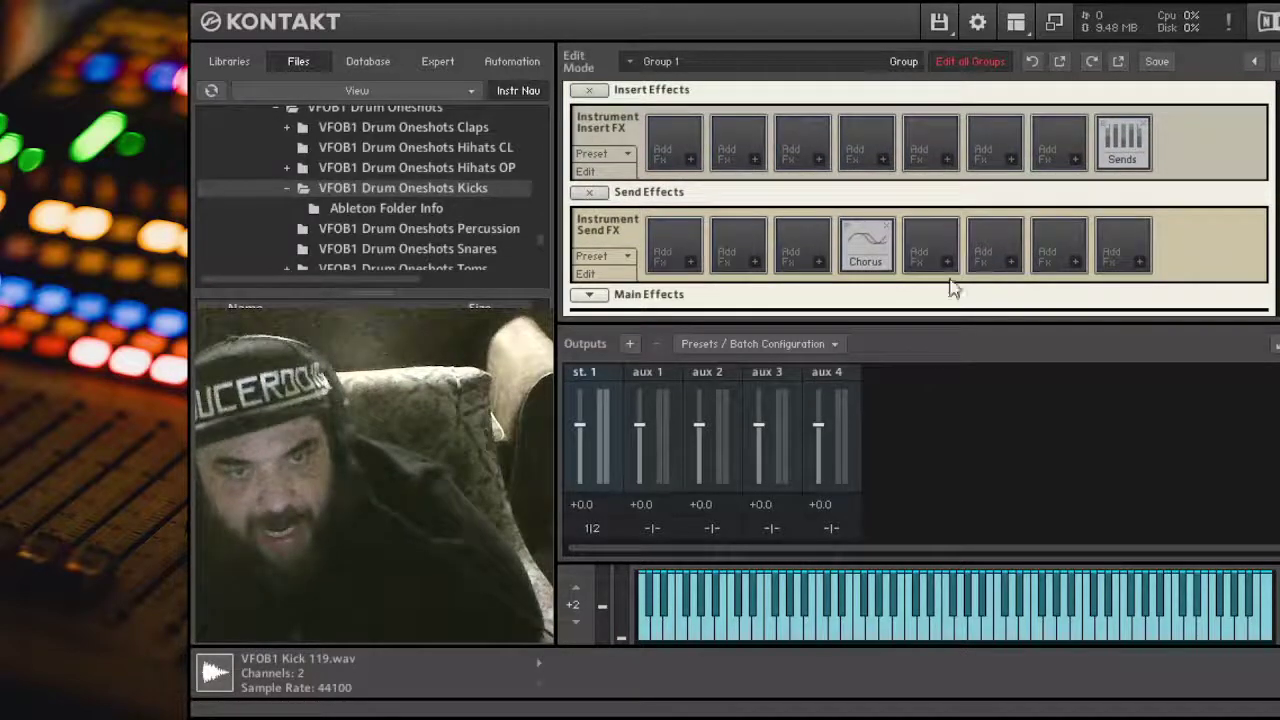
pyautogui.scroll(-2, 1111, 241)
pyautogui.scroll(3, 1125, 228)
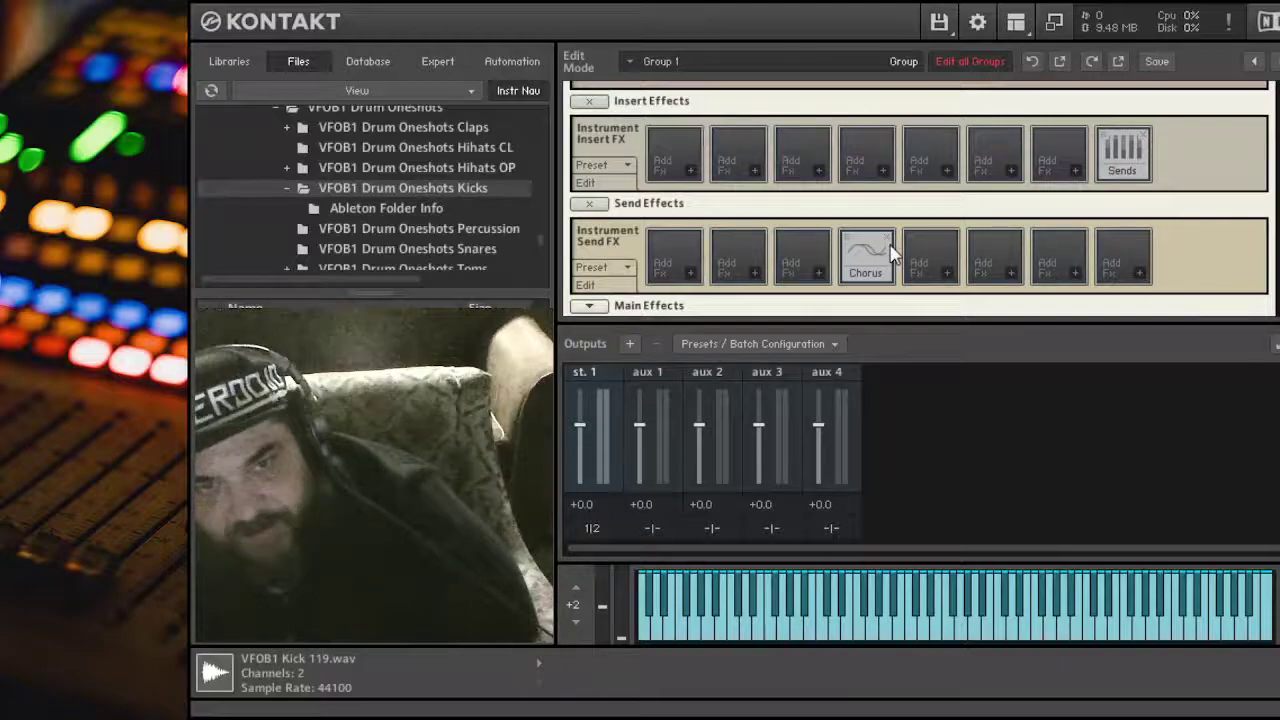
pyautogui.press('Delete')
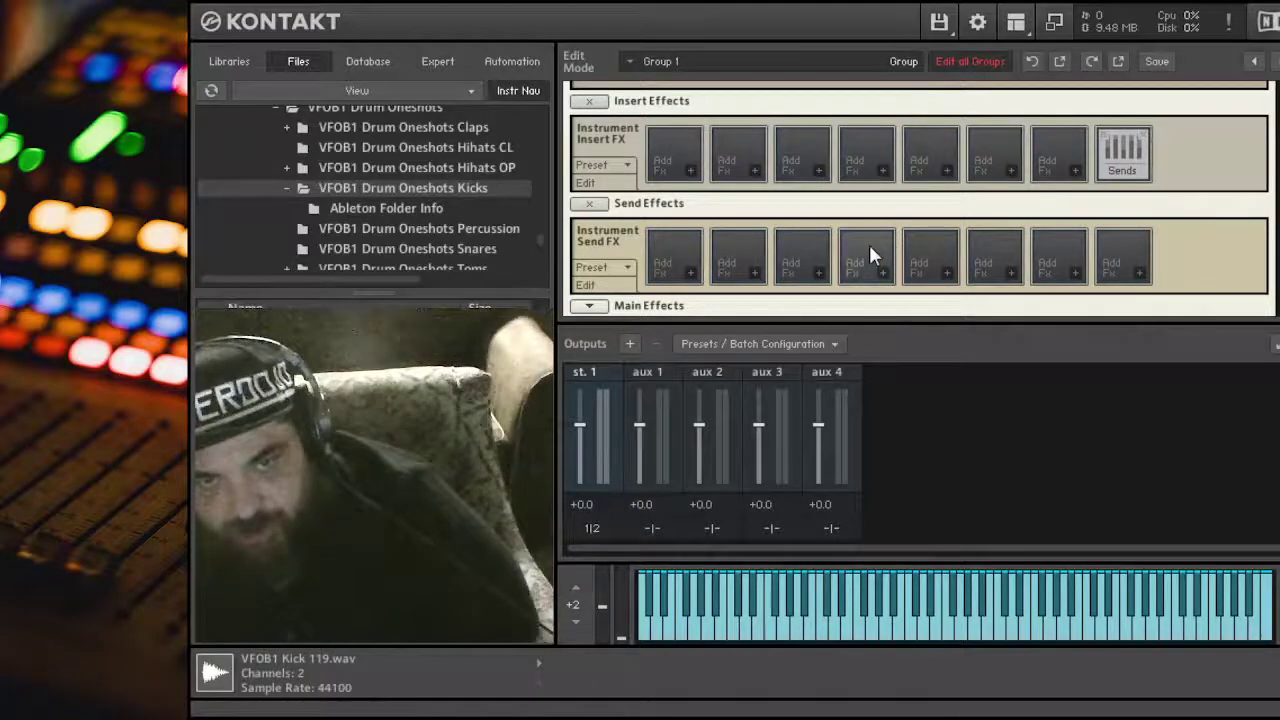
# Step: Play several notes on the keyboard to listen for crackling
pyautogui.click(955, 605)
pyautogui.click(848, 625)
pyautogui.click(920, 635)
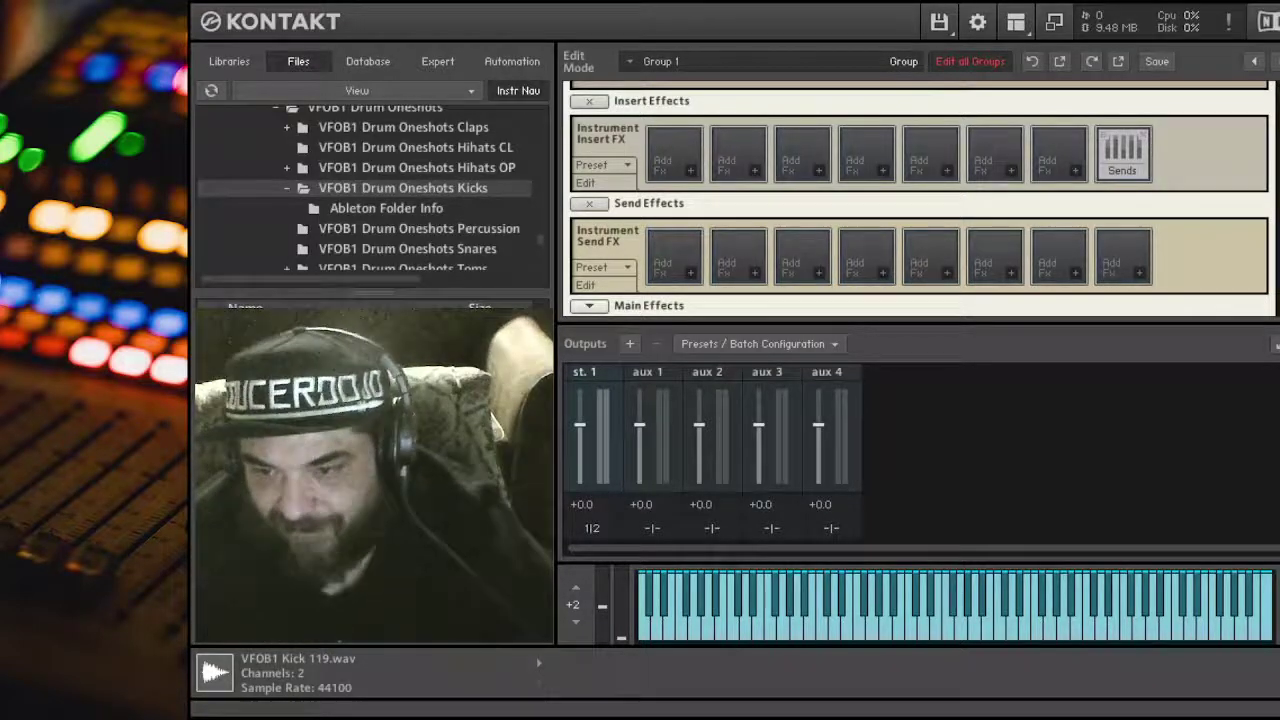
# Step: Return to the 'Crackles and nasty pops in Kontakt Player' thread and scroll to its top
pyautogui.hotkey('alt', 'Tab')
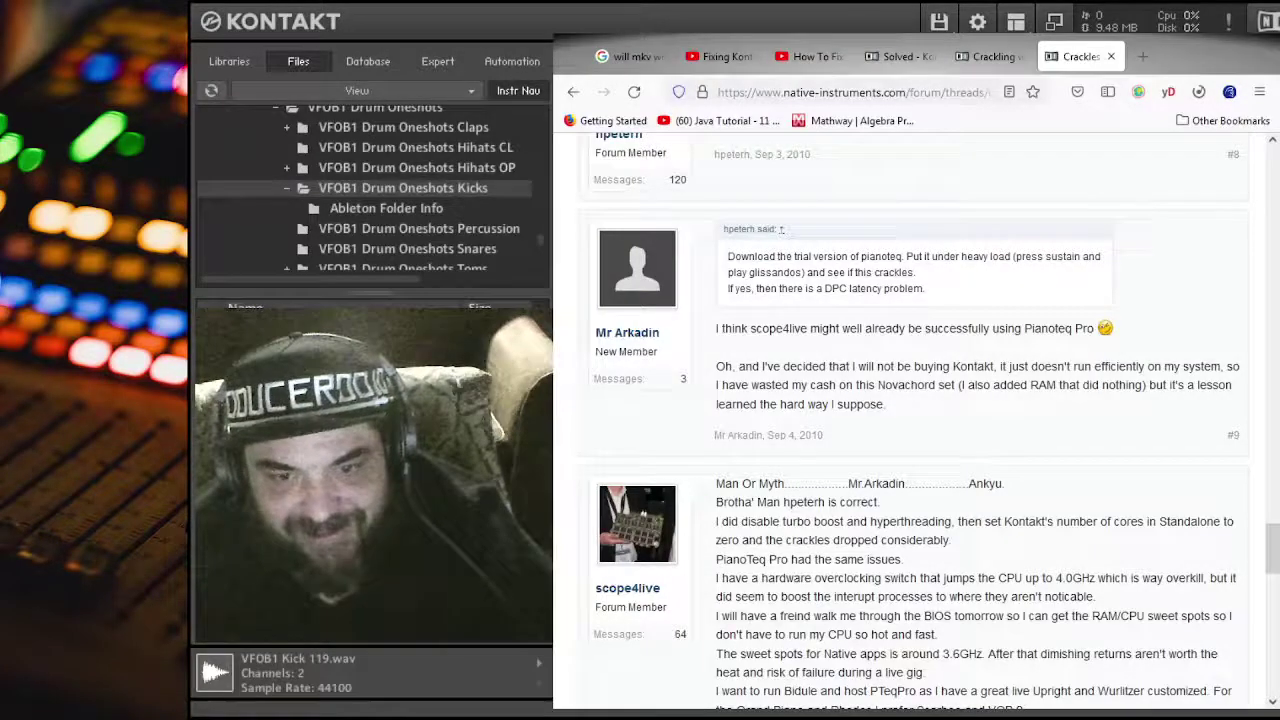
pyautogui.moveTo(1272, 548); pyautogui.dragTo(1274, 165)
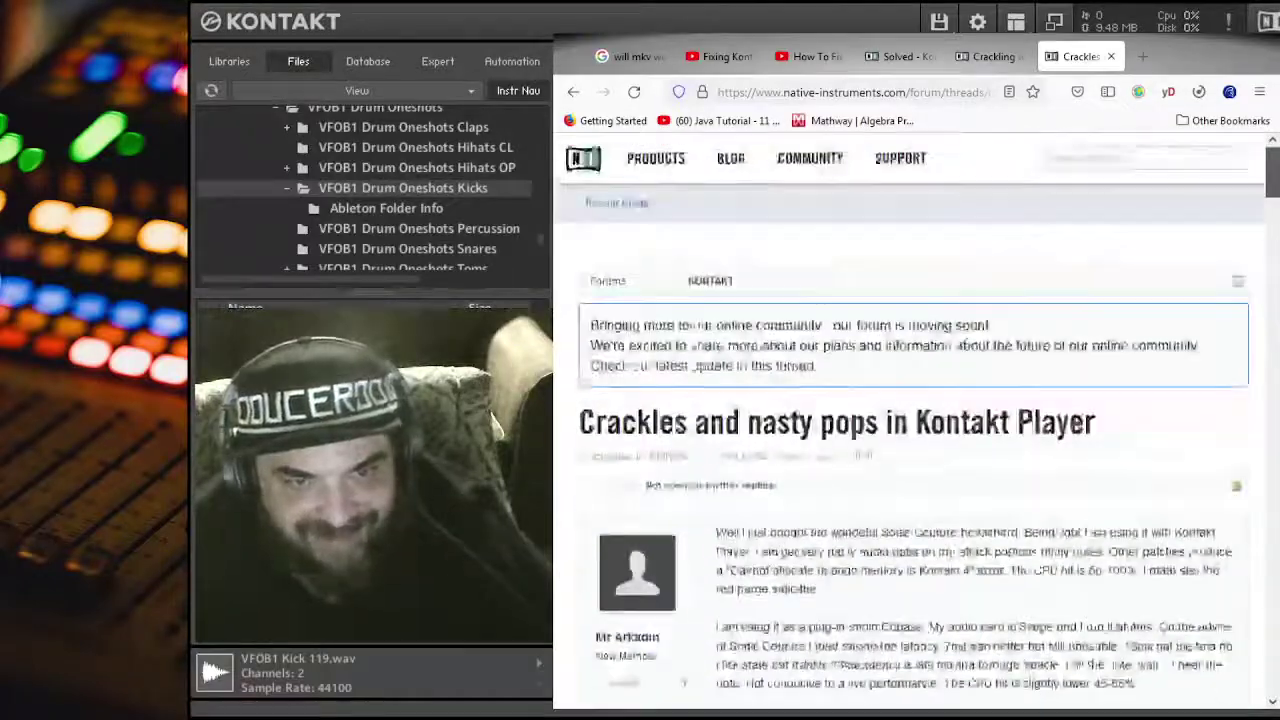
# Step: Check the Crackling with Audio thread, then browse the Google results for crackling in Kontakt
pyautogui.click(1000, 57)
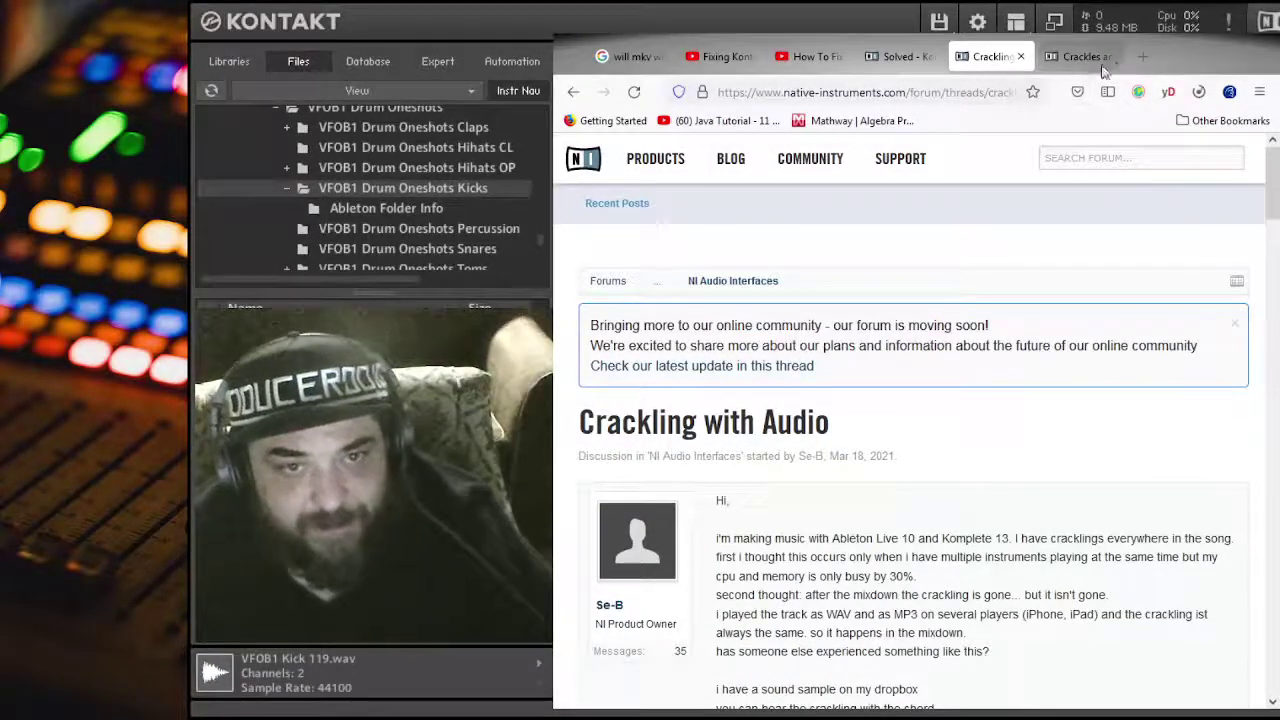
pyautogui.click(573, 91)
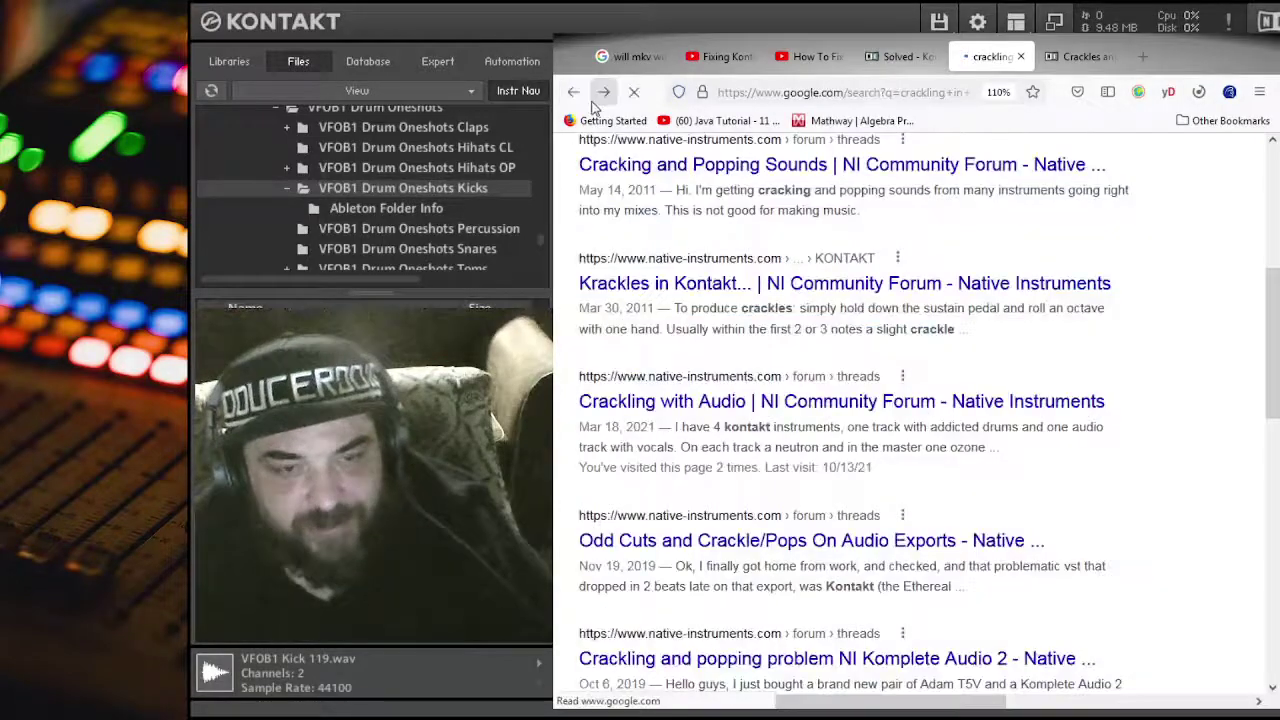
pyautogui.scroll(-2, 945, 450)
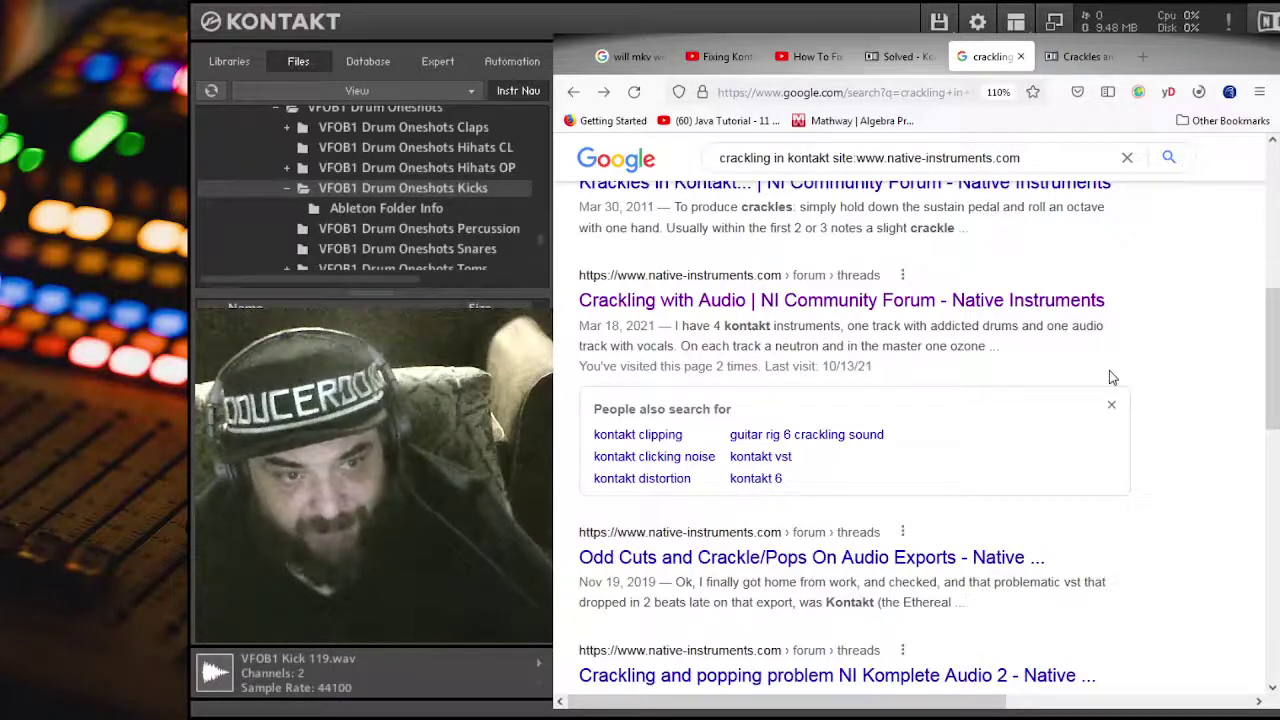
pyautogui.moveTo(1274, 353); pyautogui.dragTo(1273, 372)
pyautogui.scroll(-3, 1274, 372)
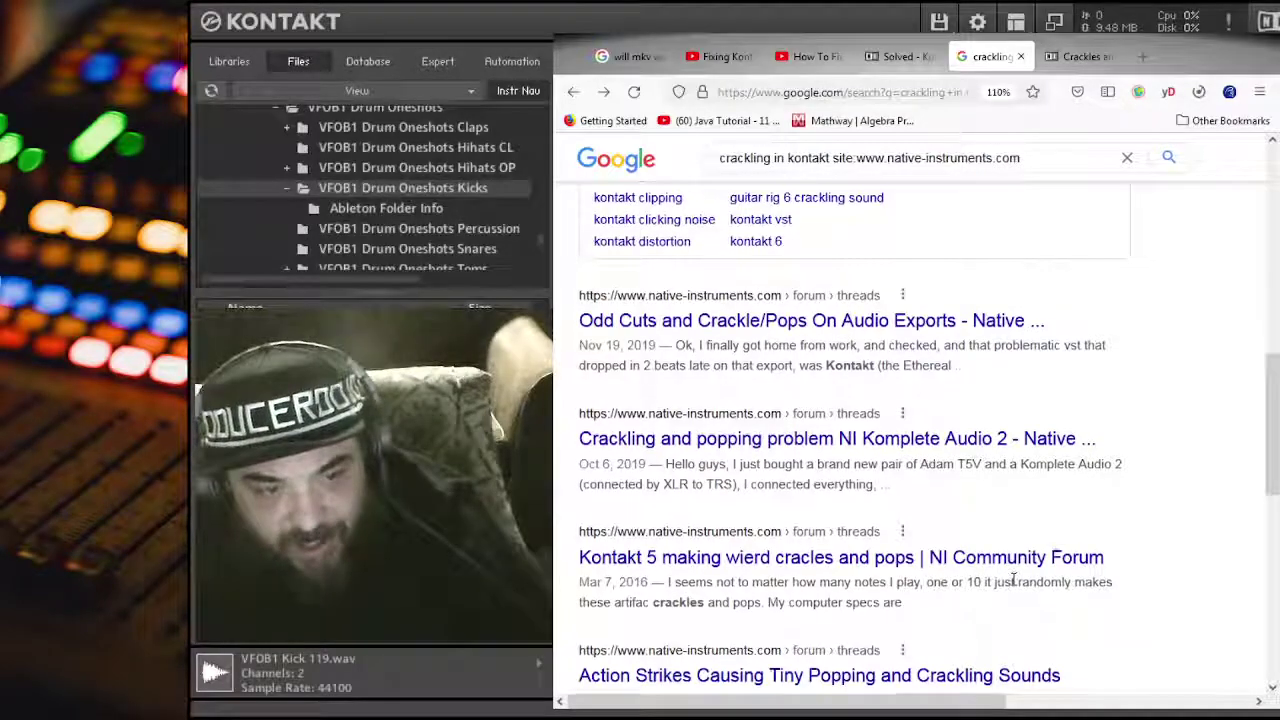
pyautogui.scroll(-5, 1013, 580)
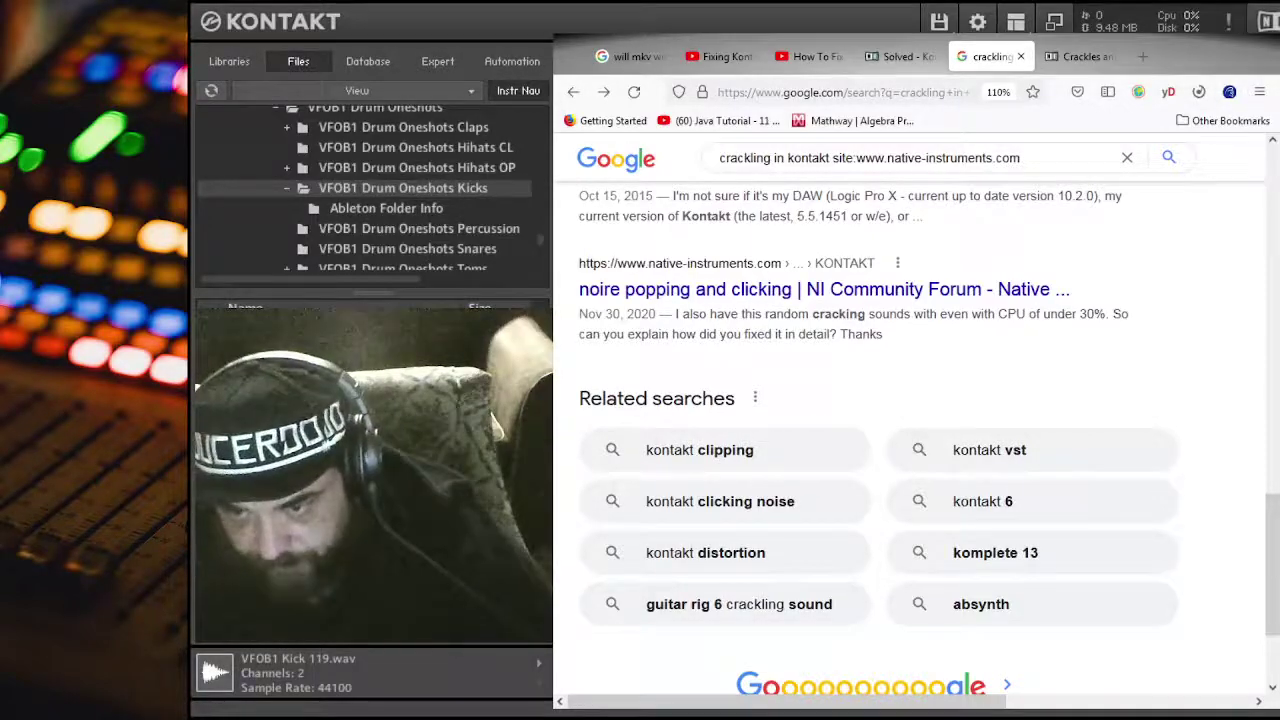
pyautogui.hotkey('alt', 'Tab')
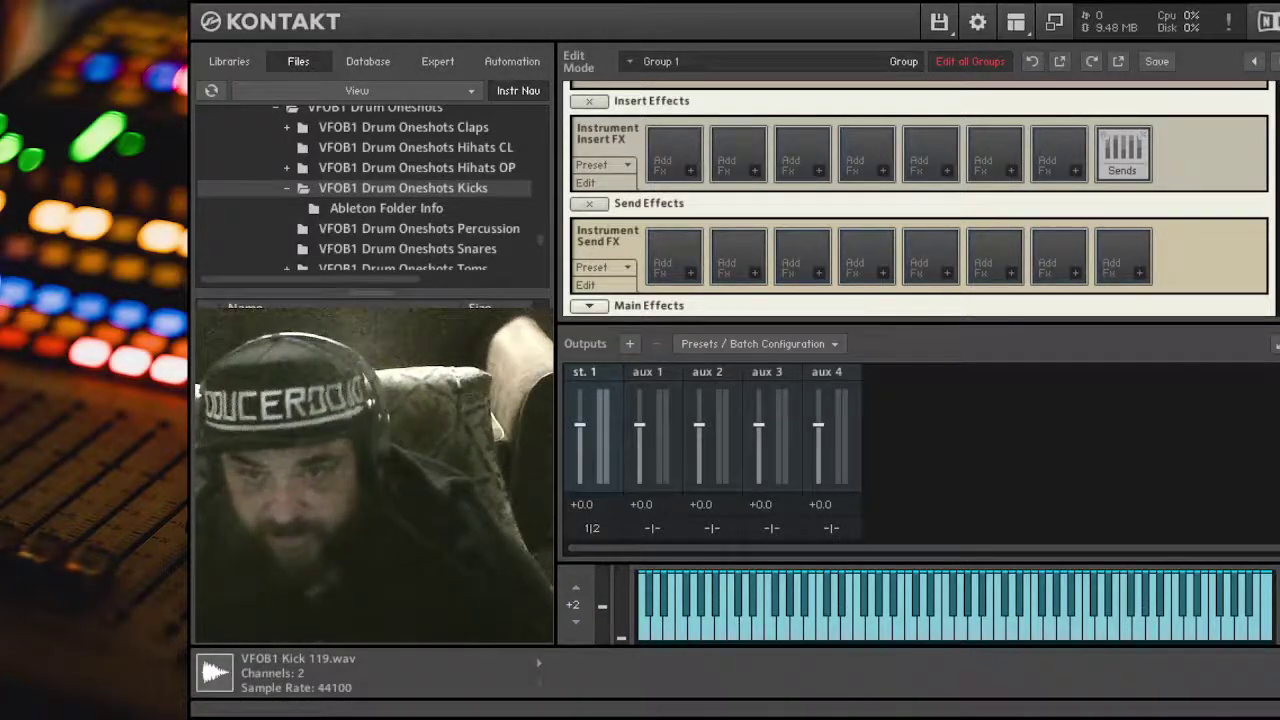
# Step: Select a zone in the Mapping Editor grid
pyautogui.scroll(10, 920, 200)
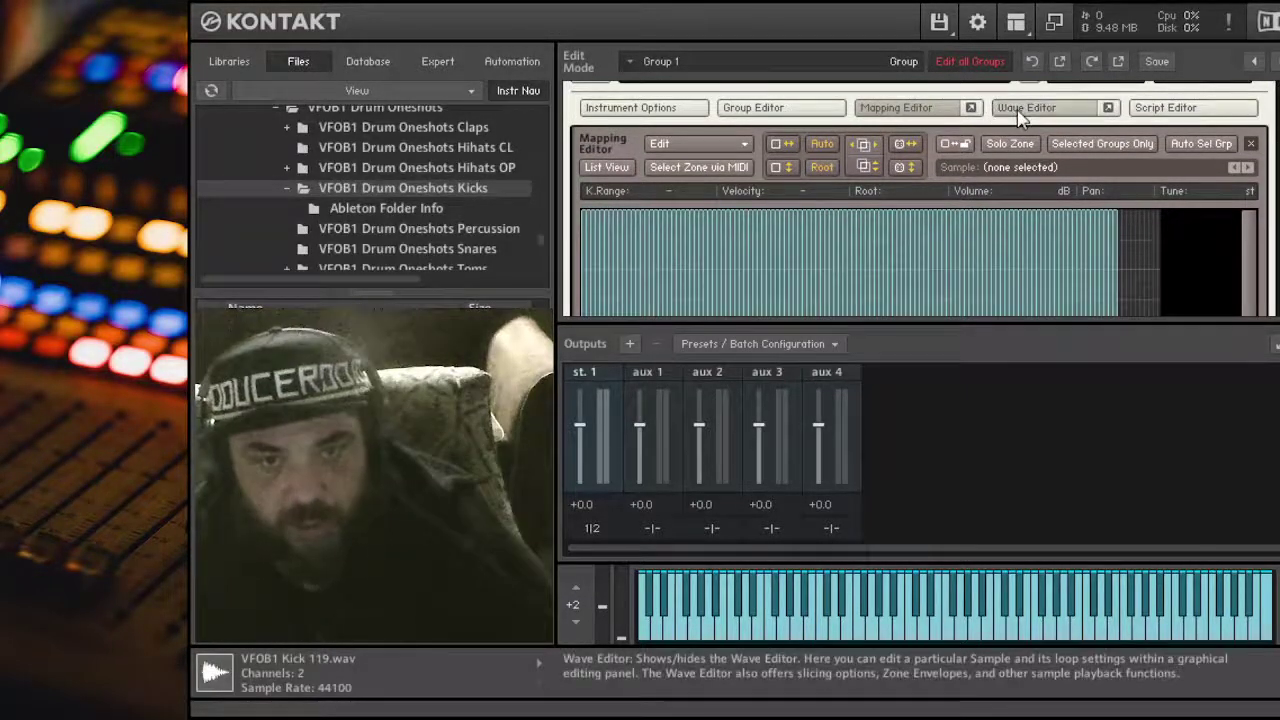
pyautogui.scroll(-5, 1275, 117)
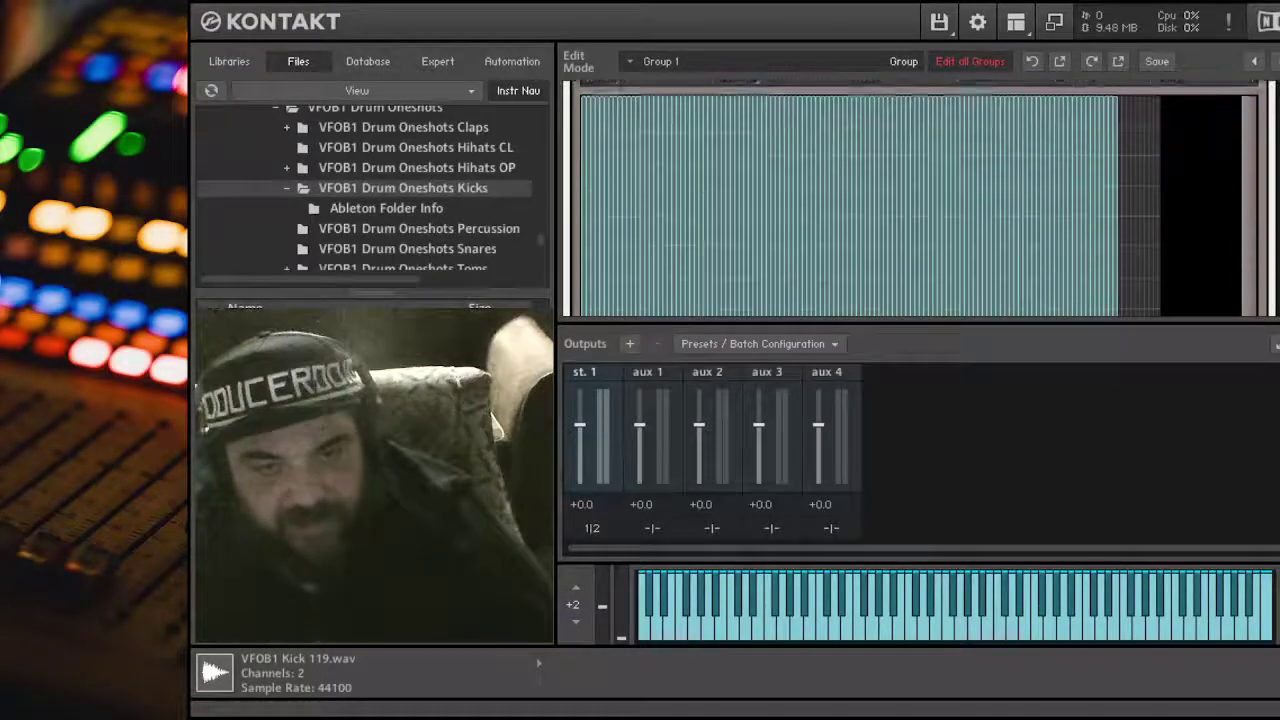
pyautogui.scroll(5, 1272, 130)
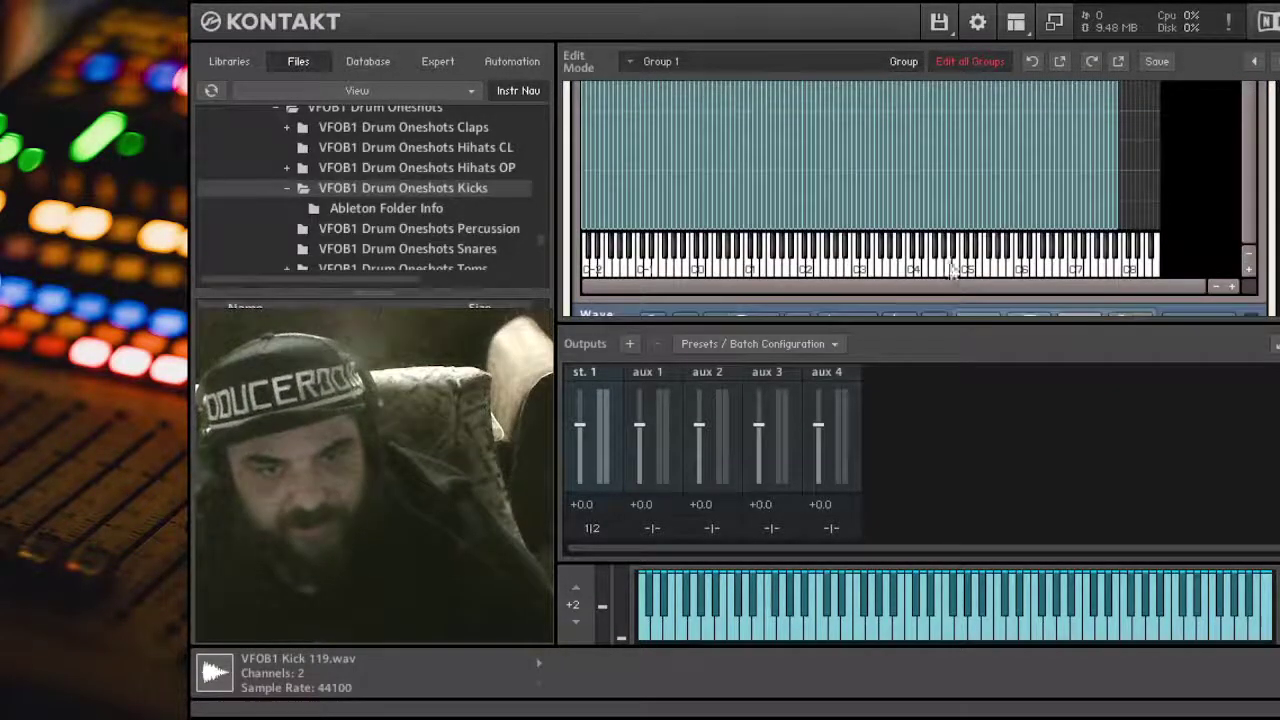
pyautogui.click(937, 206)
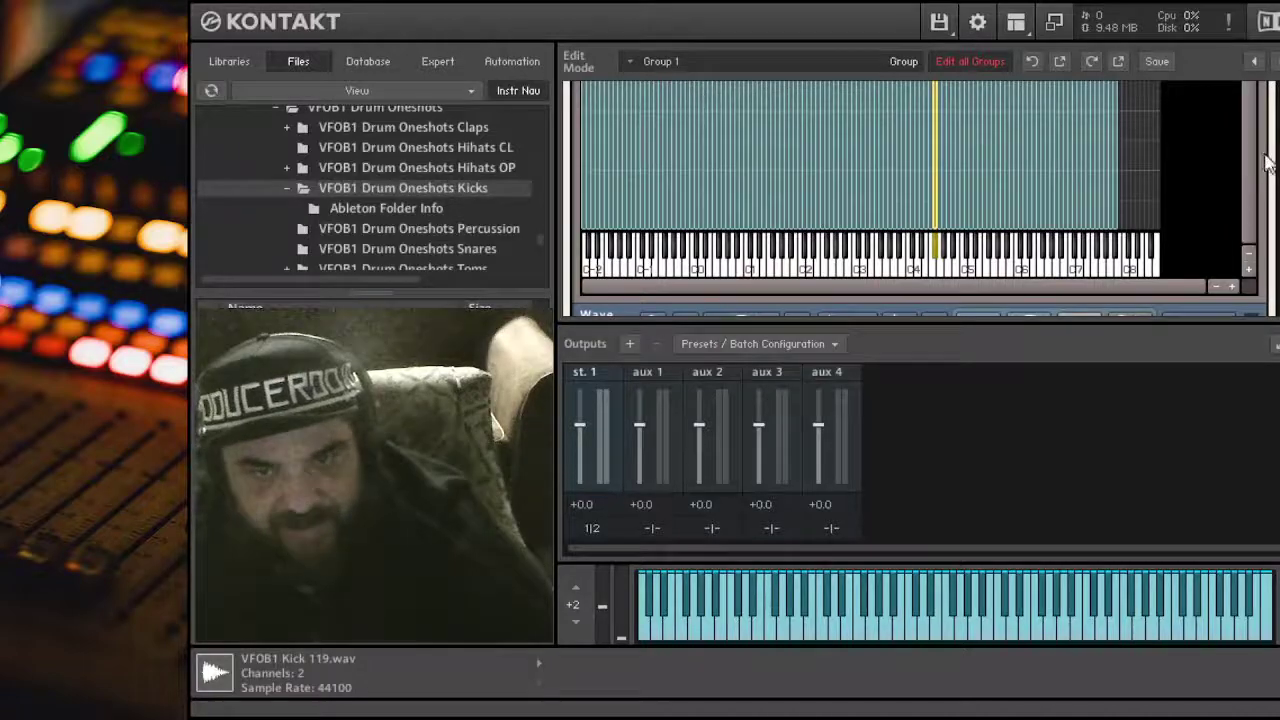
# Step: Review the Insert Effects rack and open the list of panels to show or hide
pyautogui.scroll(-4, 1272, 135)
pyautogui.scroll(-2, 1272, 135)
pyautogui.scroll(2, 1272, 135)
pyautogui.scroll(-5, 1272, 135)
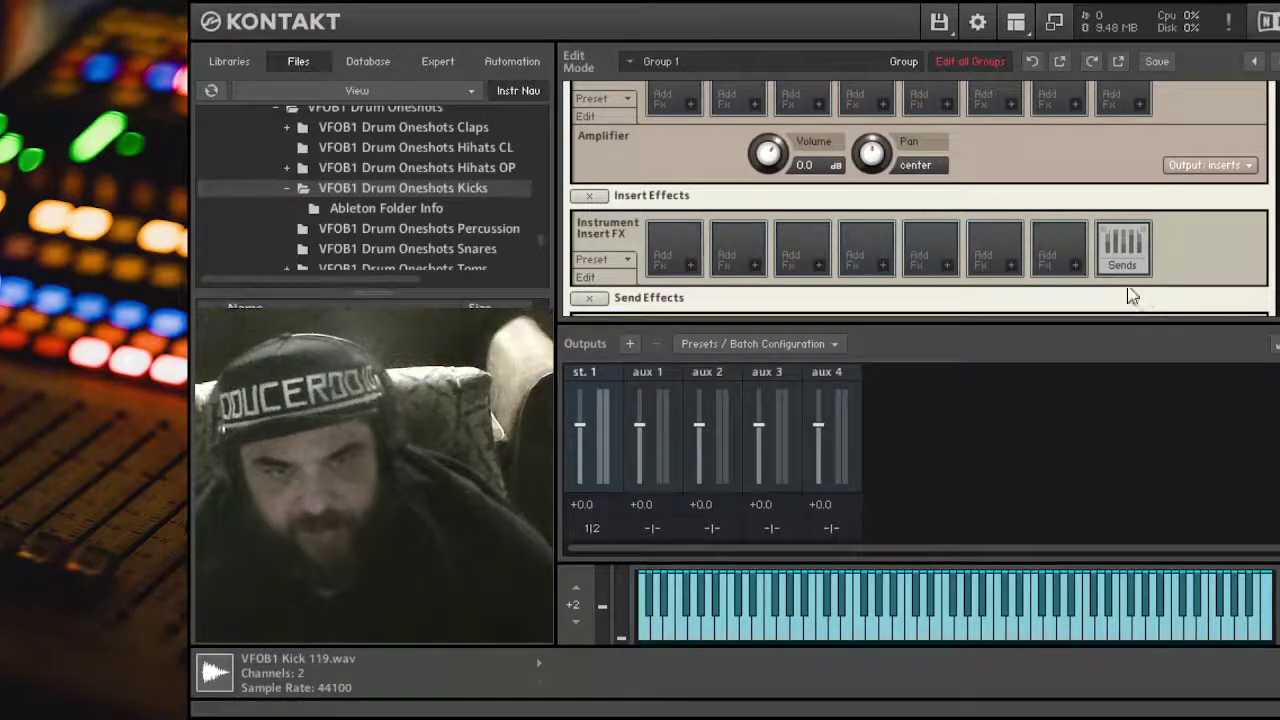
pyautogui.click(1015, 22)
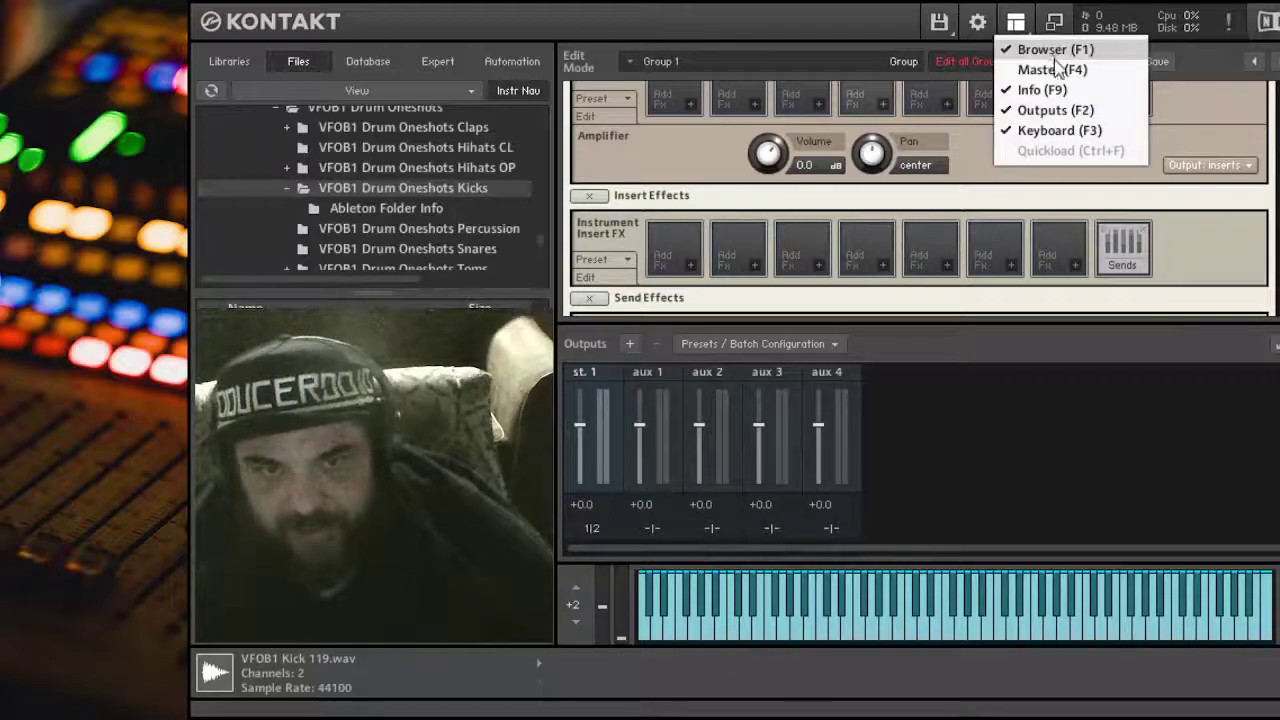